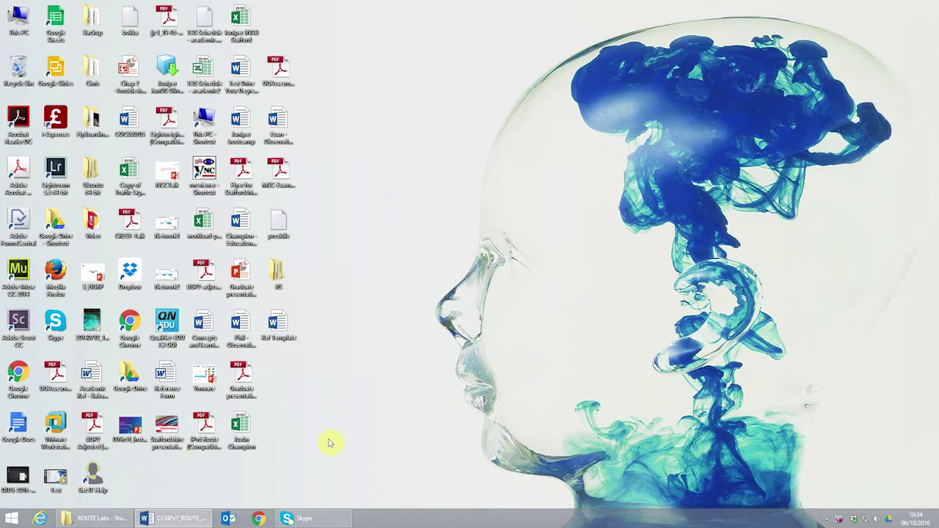
# Open netlab.staffs.ac.uk in Internet Explorer and maximize the browser window.
pyautogui.click(40, 518)
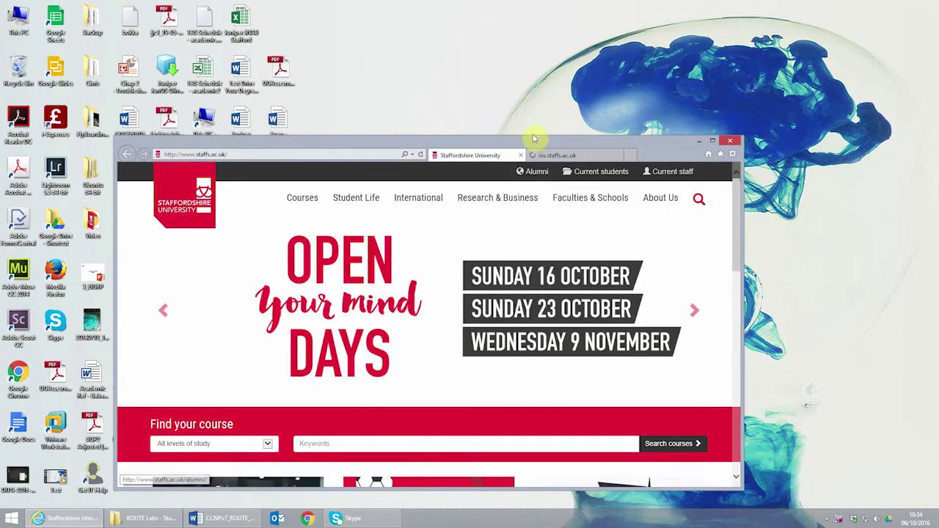
pyautogui.moveTo(541, 142); pyautogui.dragTo(558, 104)
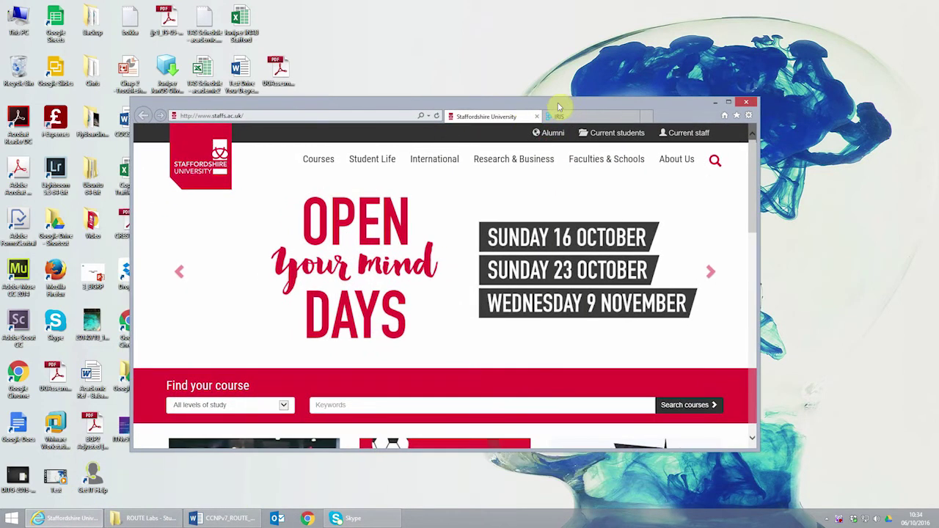
pyautogui.click(309, 116)
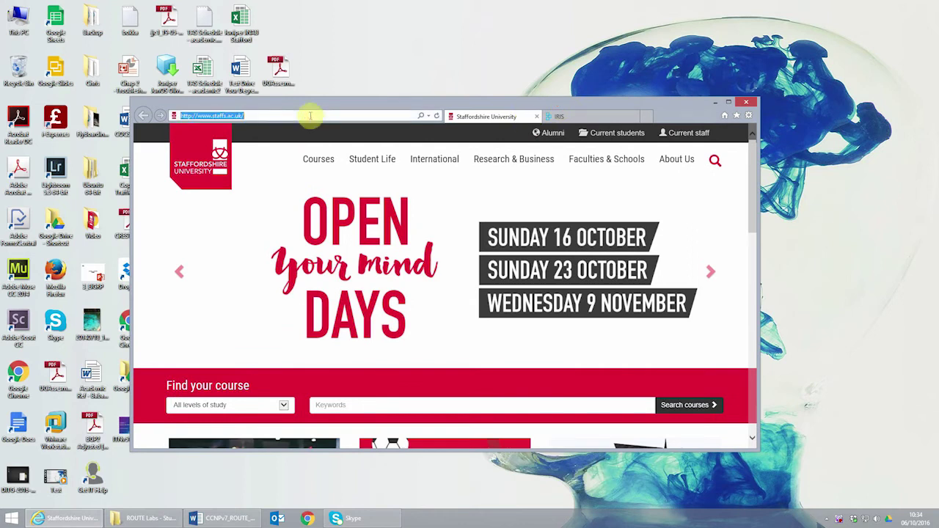
pyautogui.write('netla')
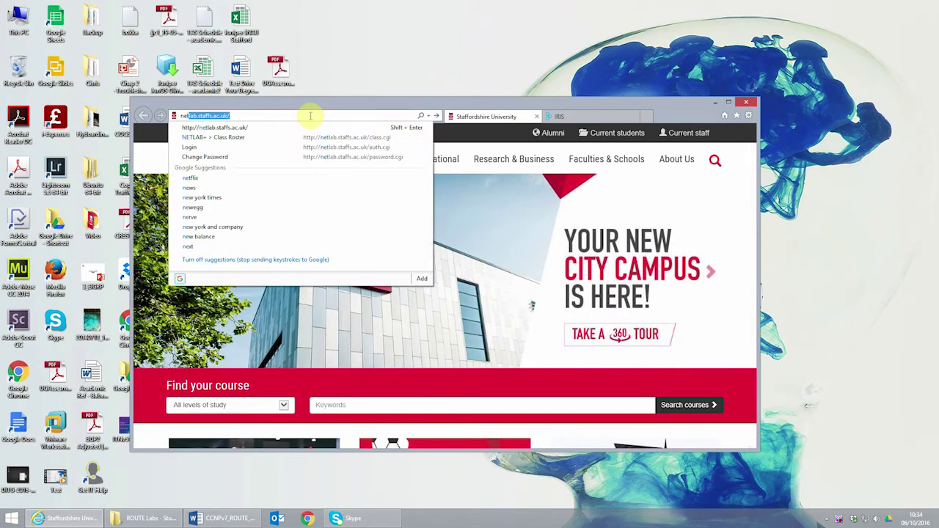
pyautogui.write('b.st')
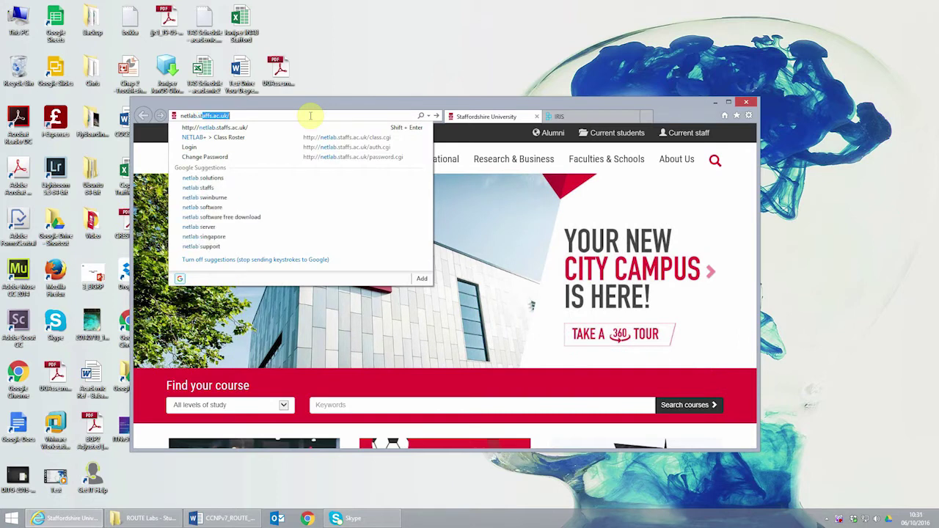
pyautogui.write('affs.ac.uk')
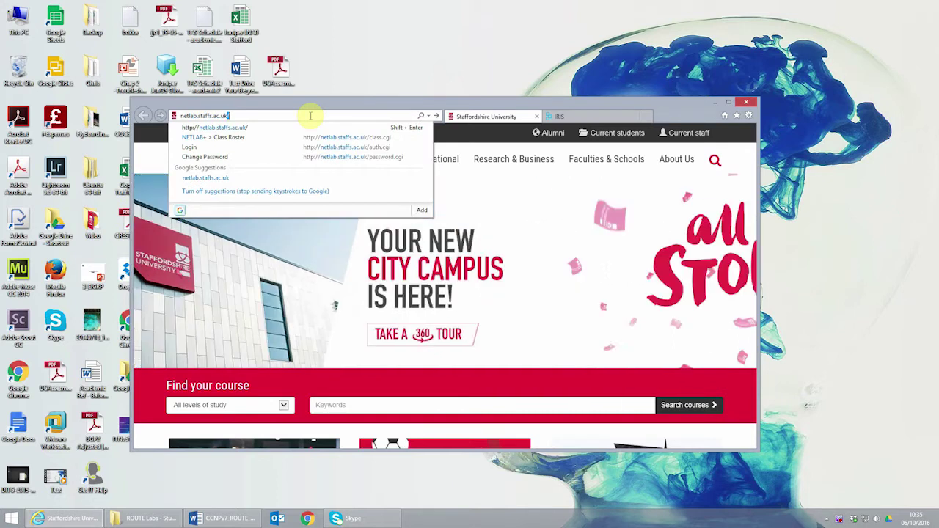
pyautogui.press('Return')
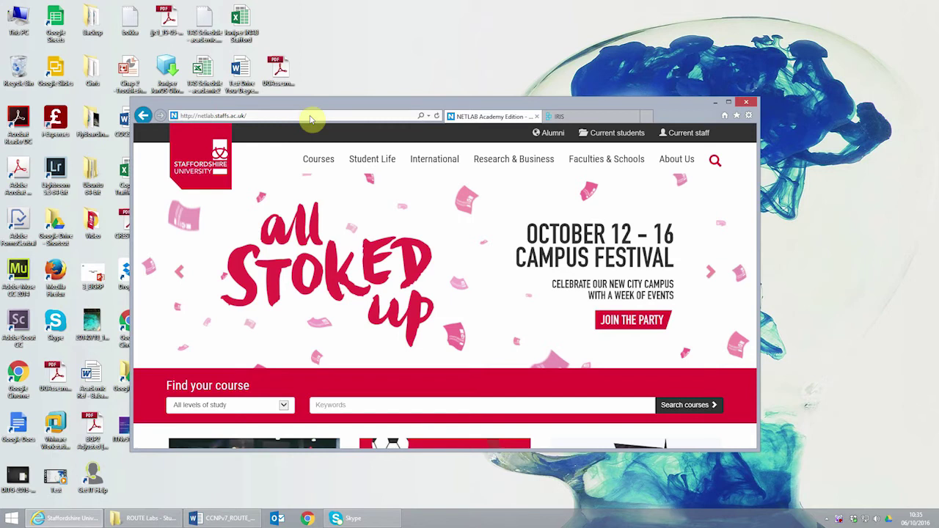
pyautogui.click(726, 102)
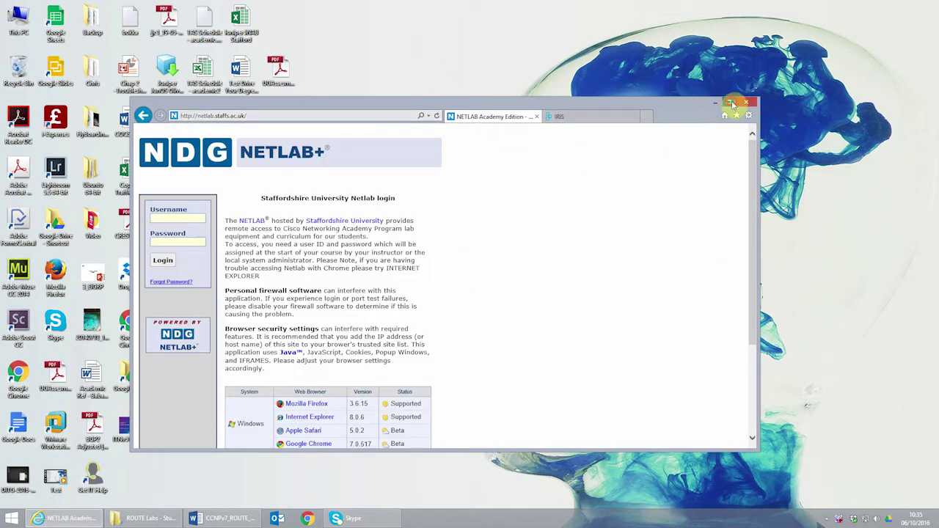
# Log in to NETLAB+ with the account username and password, and dismiss the offer to update the stored password.
pyautogui.click(52, 124)
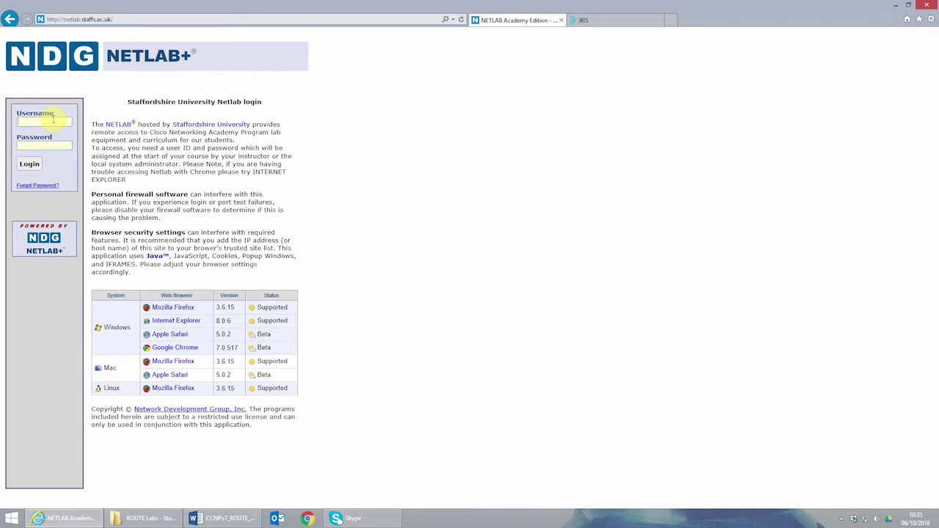
pyautogui.click(53, 121)
pyautogui.press('Down')
pyautogui.press('Return')
pyautogui.write('•••••••••••')
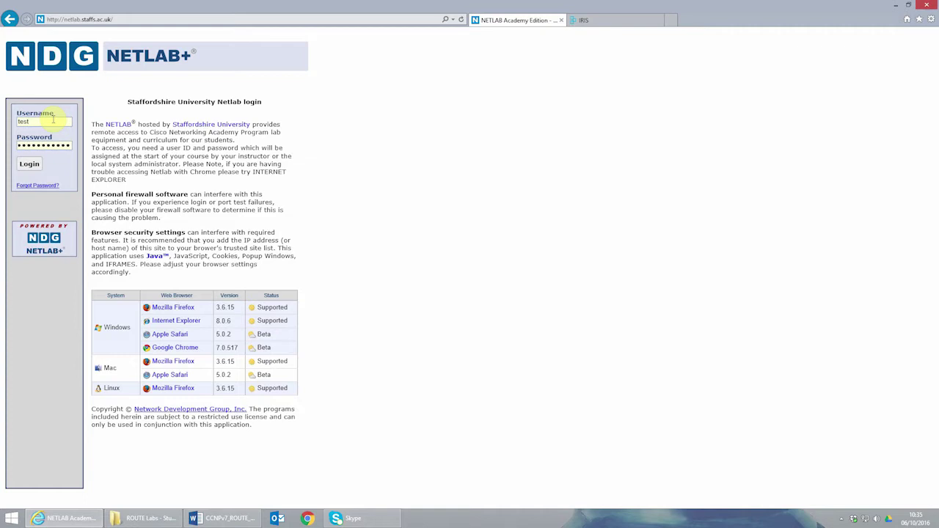
pyautogui.click(30, 166)
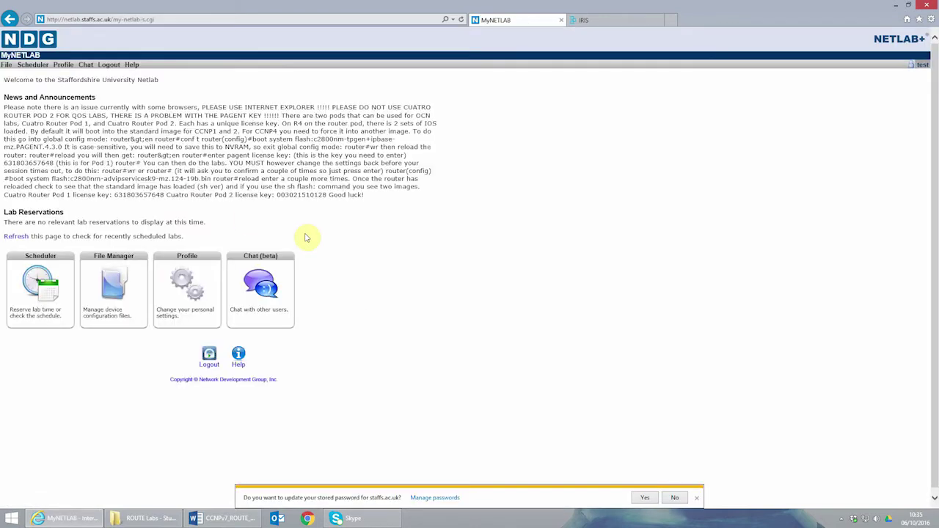
pyautogui.click(696, 498)
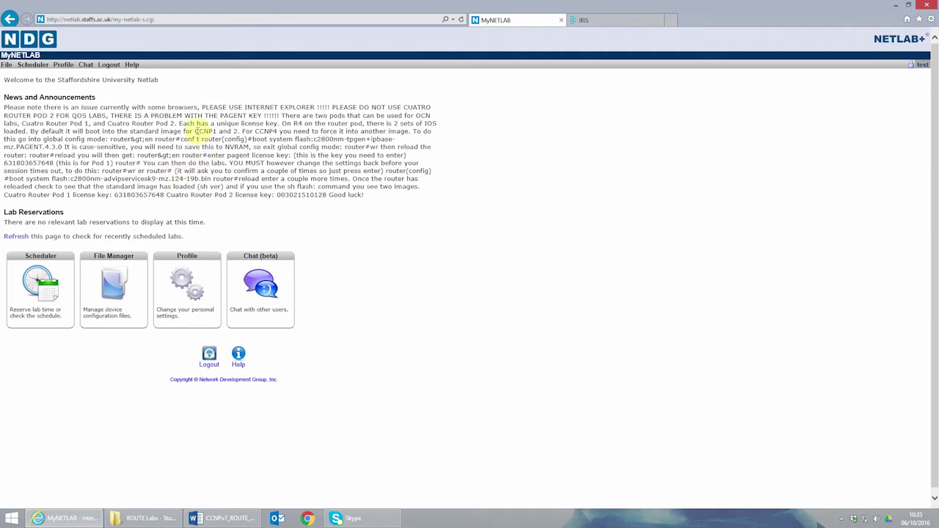
# Start an individual lab time reservation for the CCNP Route class in the Scheduler.
pyautogui.moveTo(195, 129); pyautogui.dragTo(278, 130)
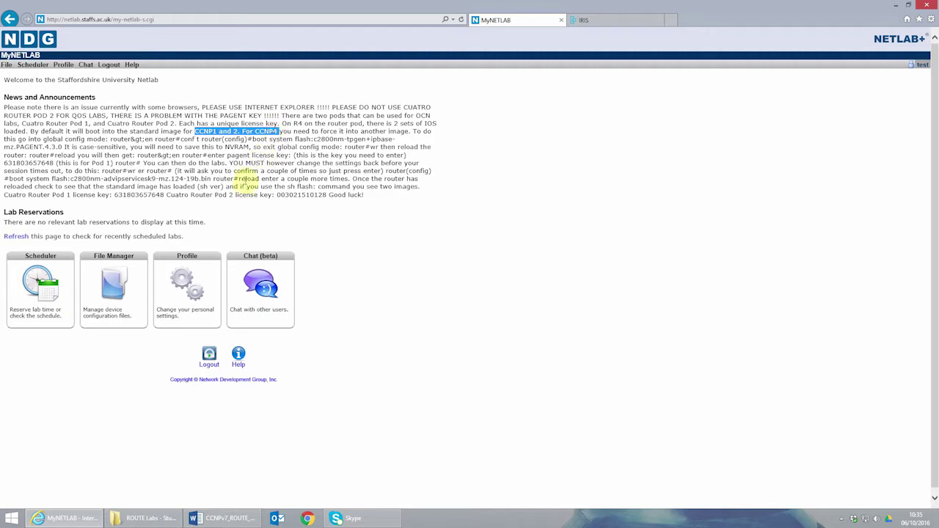
pyautogui.click(257, 140)
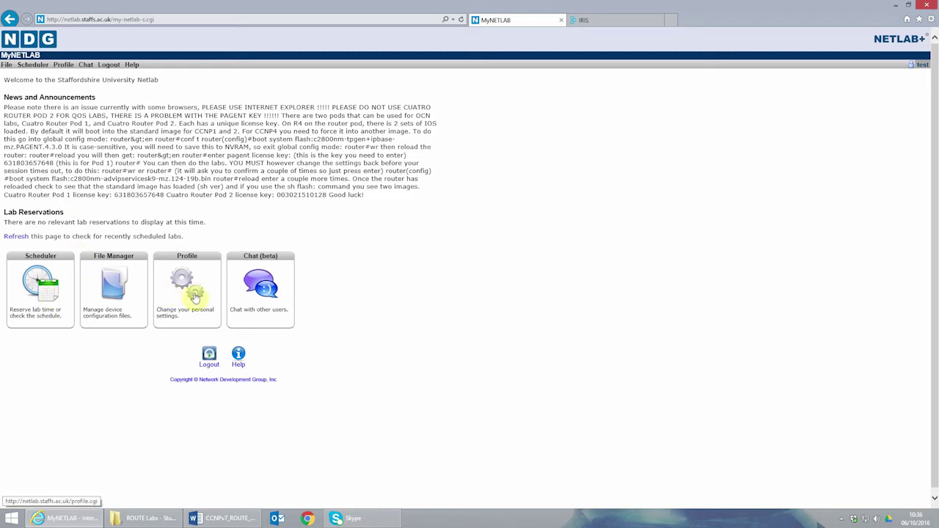
pyautogui.click(40, 288)
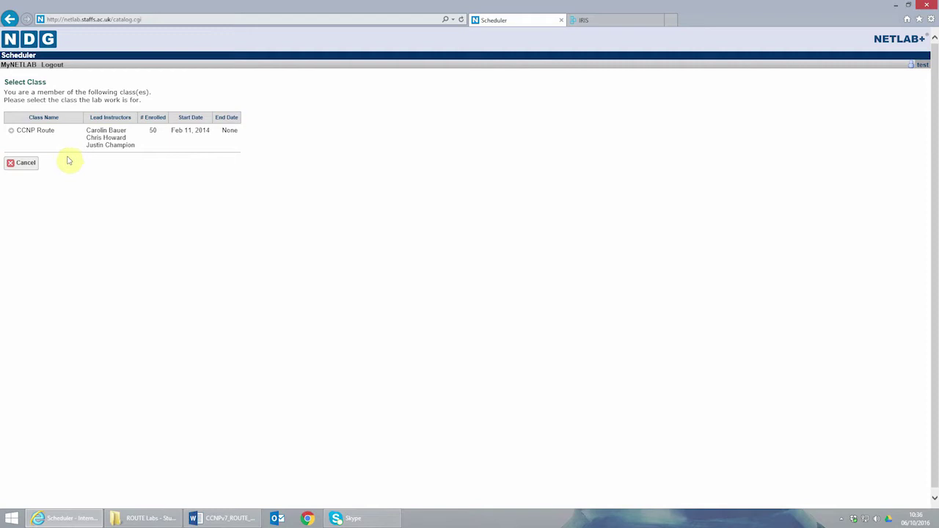
pyautogui.click(35, 135)
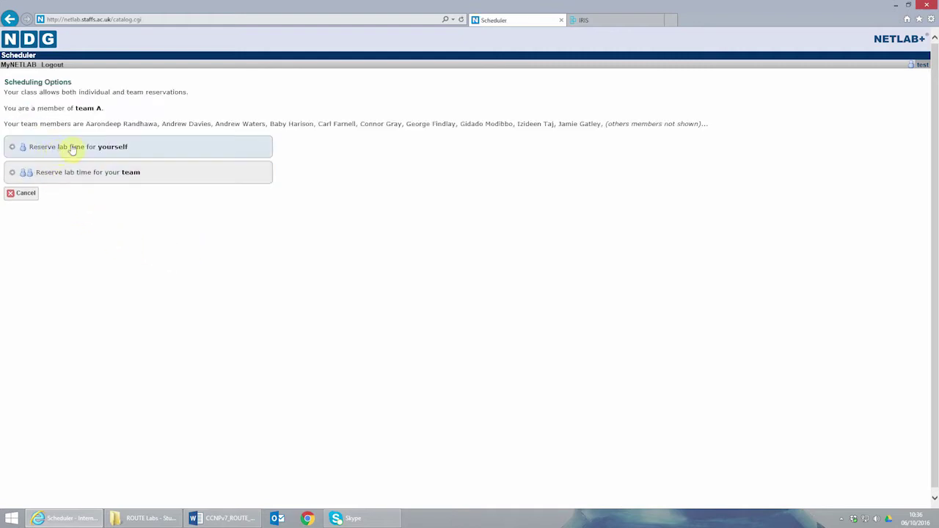
pyautogui.moveTo(102, 108); pyautogui.dragTo(76, 109)
pyautogui.click(149, 208)
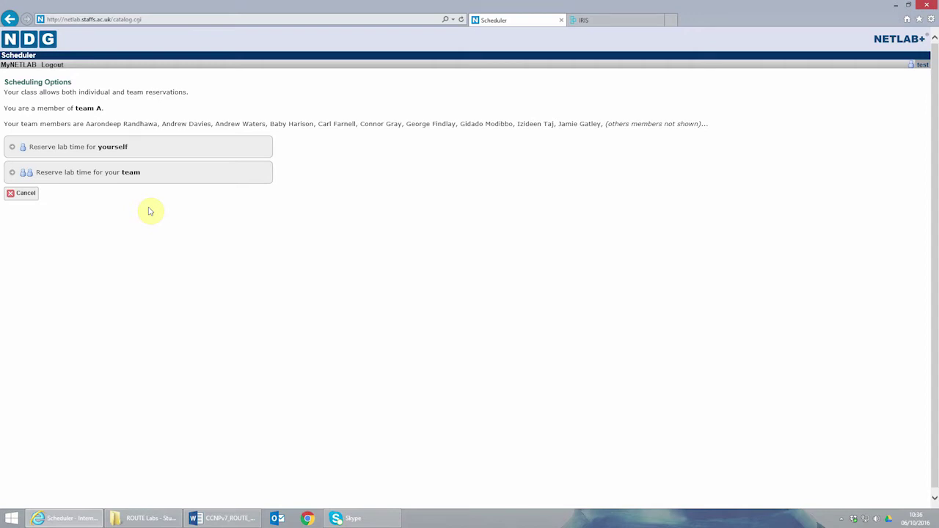
pyautogui.click(74, 150)
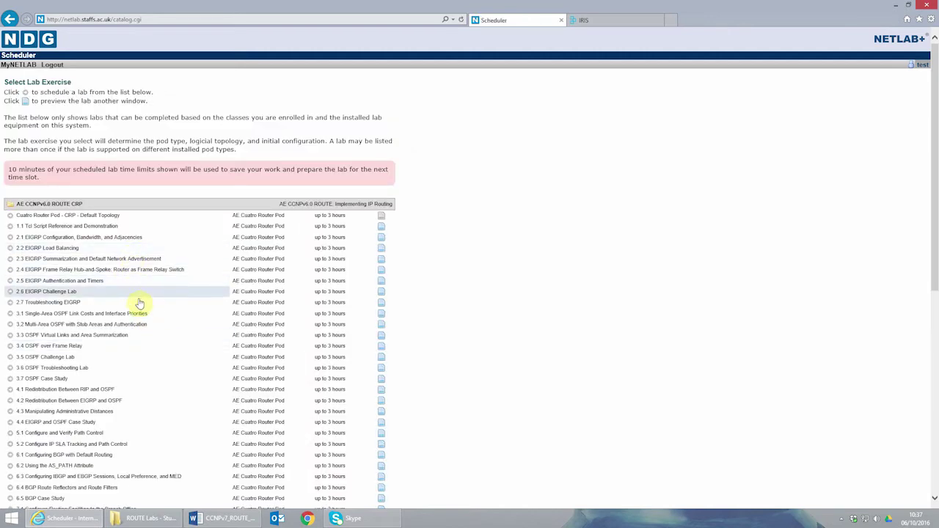
# Look through the lab exercises and choose Cuatro Router Pod - CRP - Default Topology under AE CCNPv6.0 ROUTE CRP.
pyautogui.scroll(-5, 150, 332)
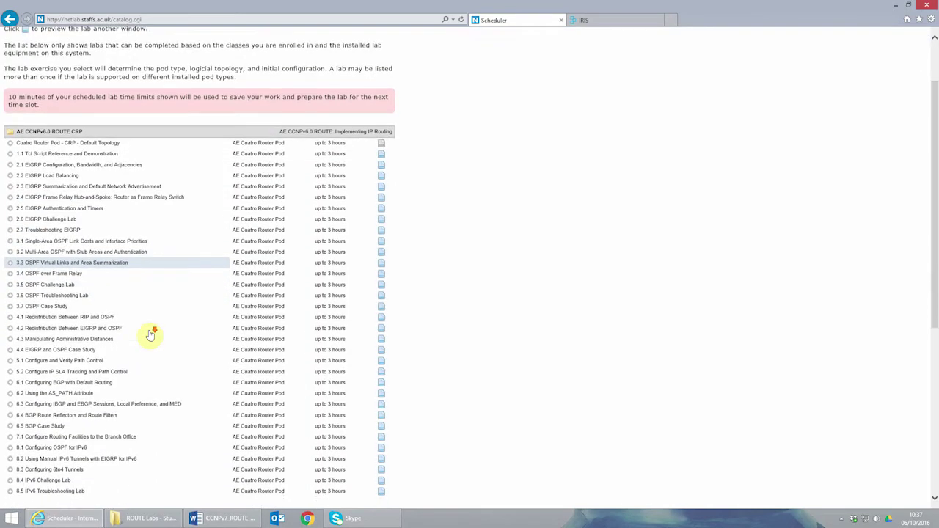
pyautogui.scroll(-3, 151, 335)
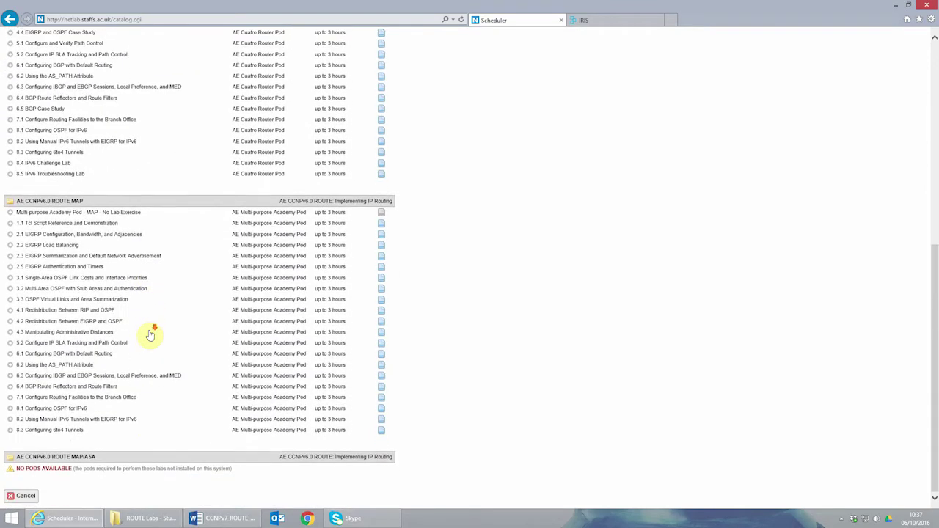
pyautogui.scroll(8, 150, 334)
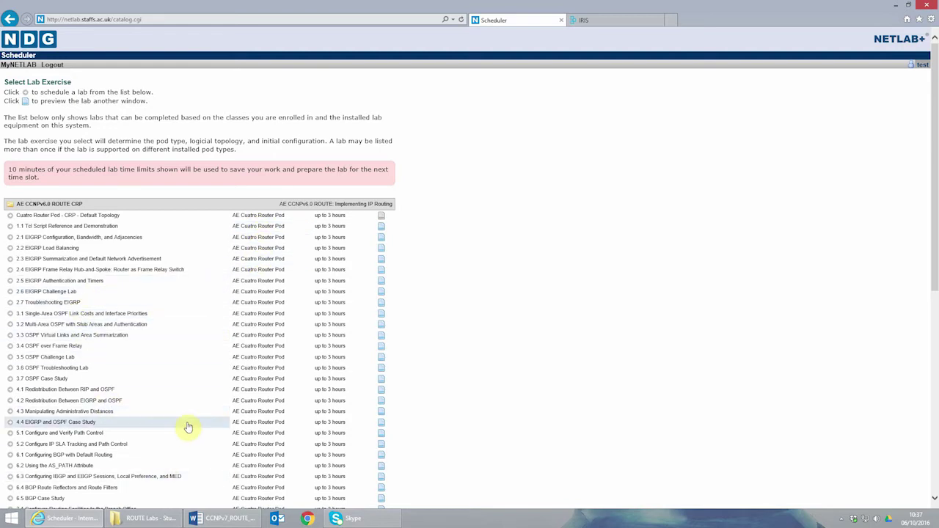
pyautogui.scroll(-5, 195, 426)
pyautogui.scroll(6, 195, 430)
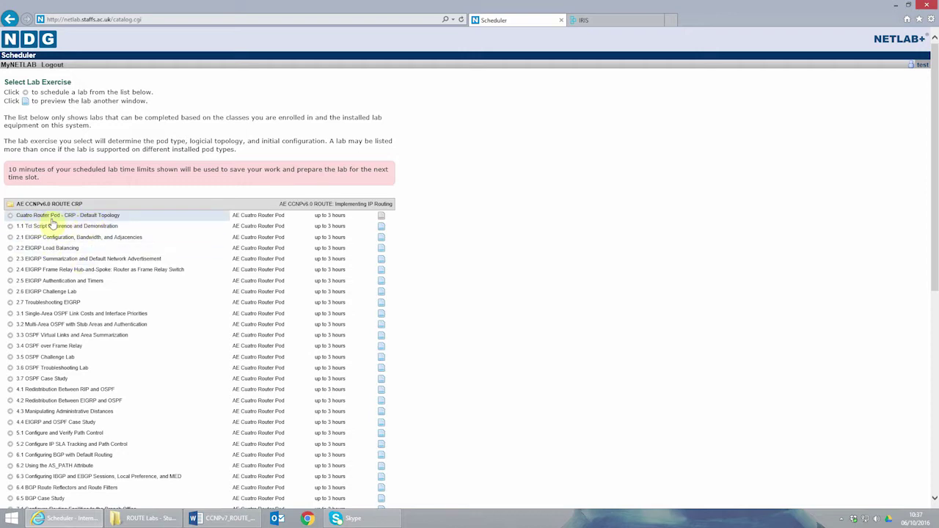
pyautogui.click(107, 218)
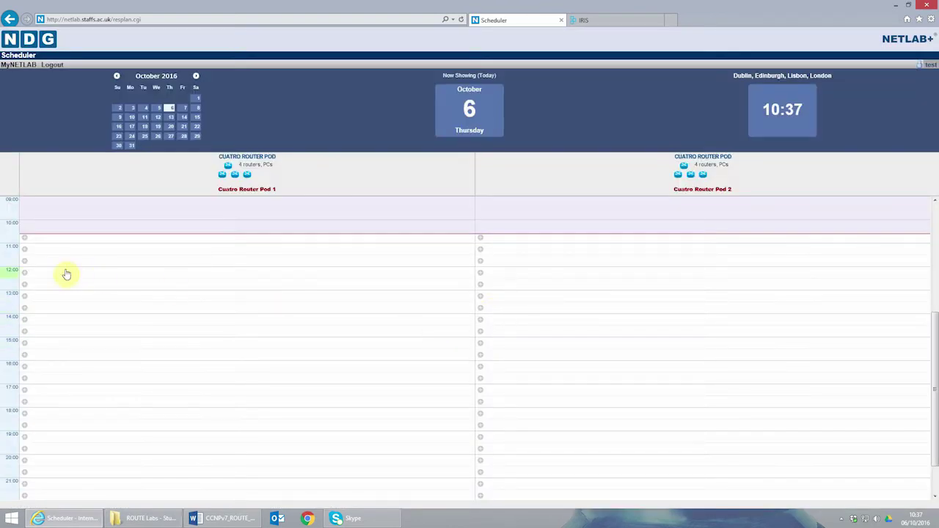
# Open a new reservation for Cuatro Router Pod 1 starting now, with the initial configuration set to no configs loaded (clean).
pyautogui.click(26, 240)
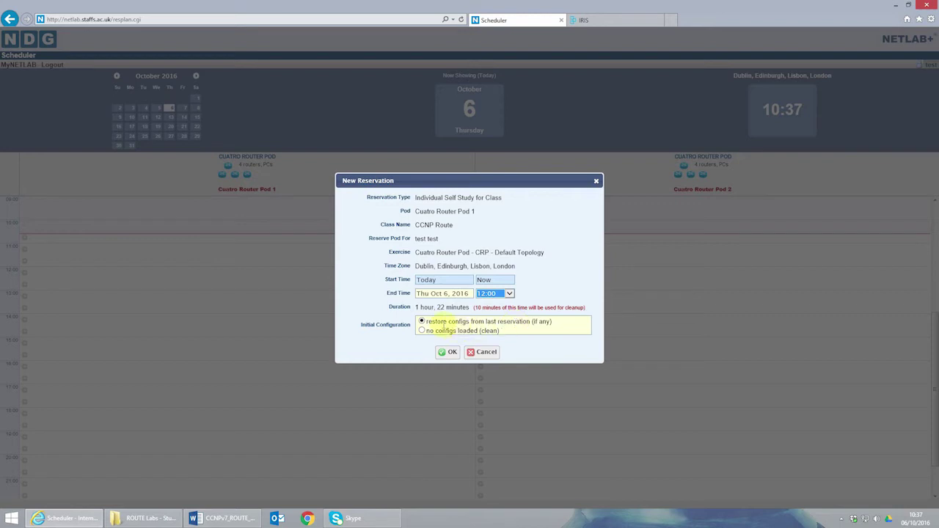
pyautogui.moveTo(428, 322)
pyautogui.mouseDown()
pyautogui.moveTo(554, 321)
pyautogui.moveTo(428, 324)
pyautogui.moveTo(443, 328)
pyautogui.mouseUp()
pyautogui.click(556, 324)
pyautogui.click(436, 323)
pyautogui.moveTo(425, 322); pyautogui.dragTo(553, 321)
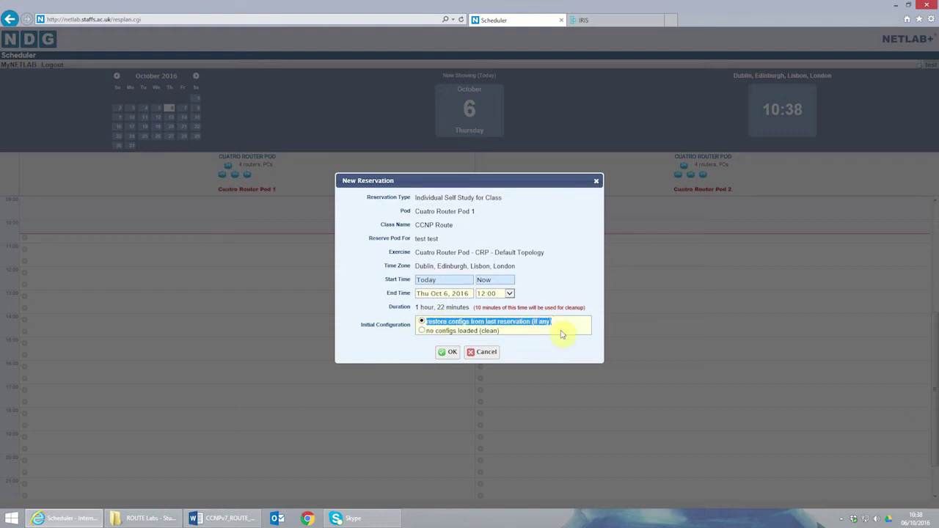
pyautogui.click(421, 330)
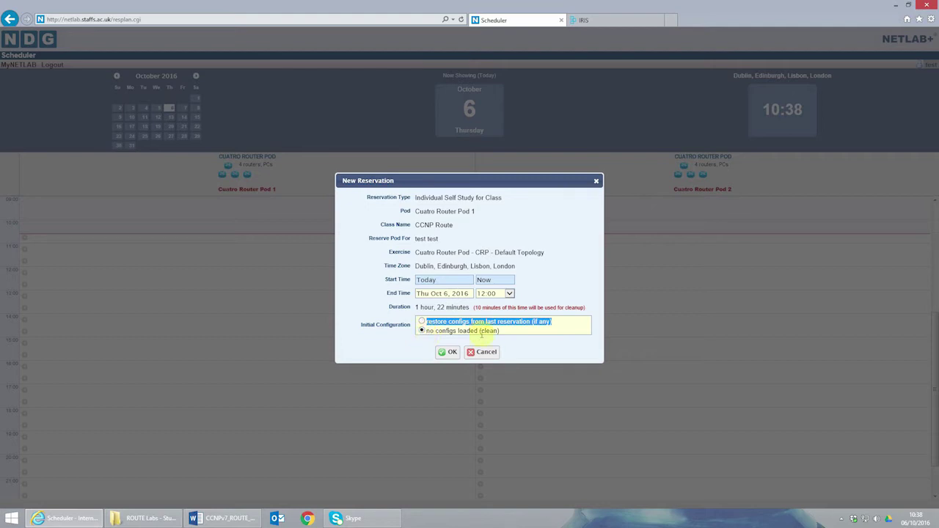
pyautogui.tripleClick(486, 334)
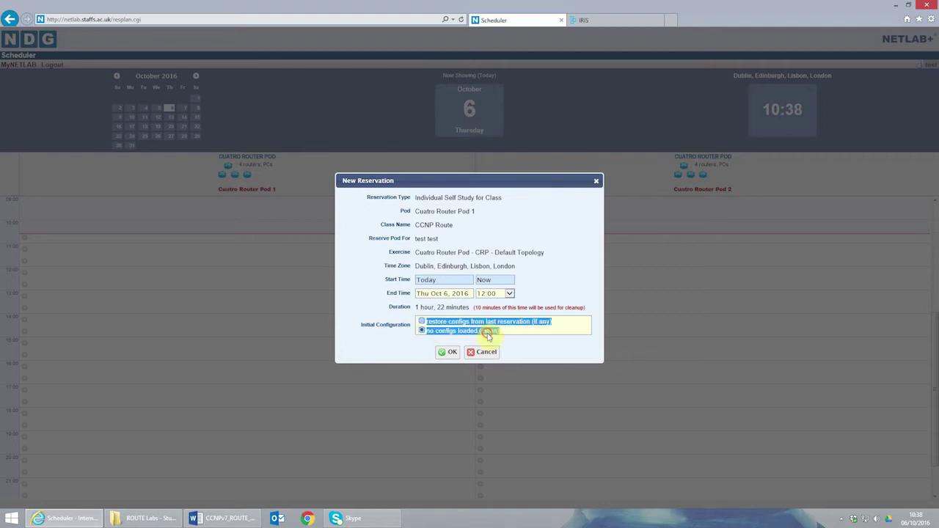
pyautogui.click(487, 333)
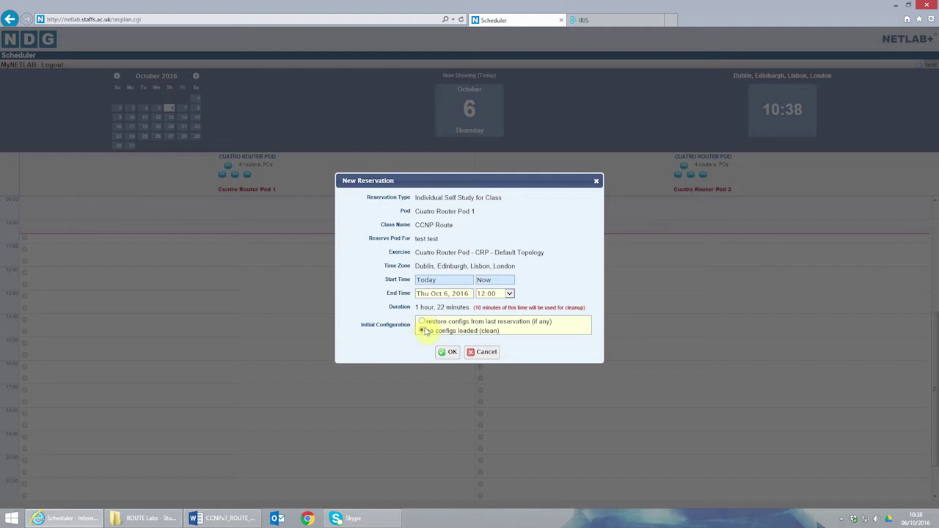
# Confirm the pod reservation, finish scheduling and enter the reserved lab.
pyautogui.click(449, 353)
pyautogui.click(450, 353)
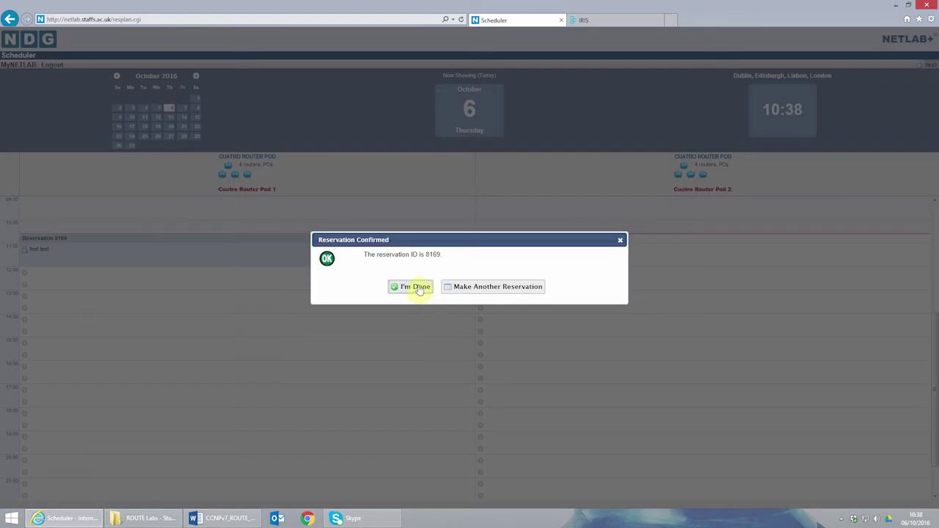
pyautogui.click(416, 287)
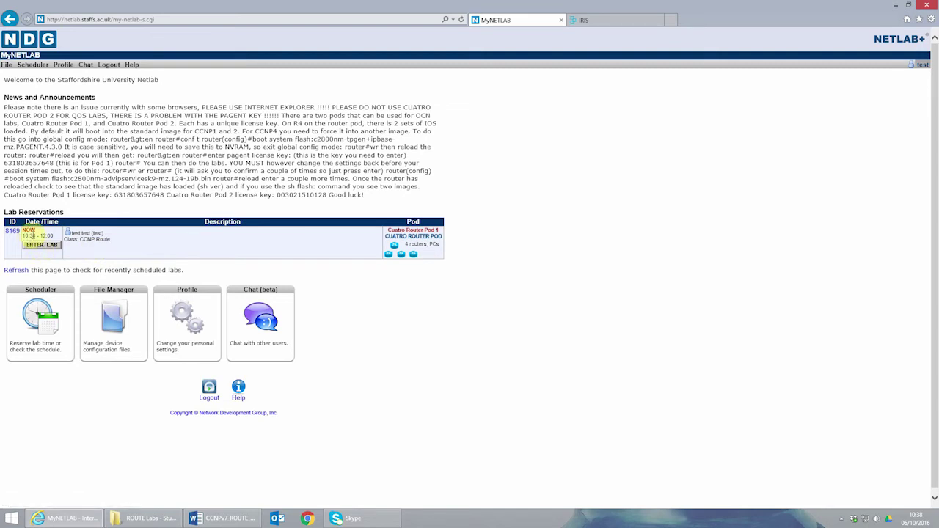
pyautogui.click(42, 245)
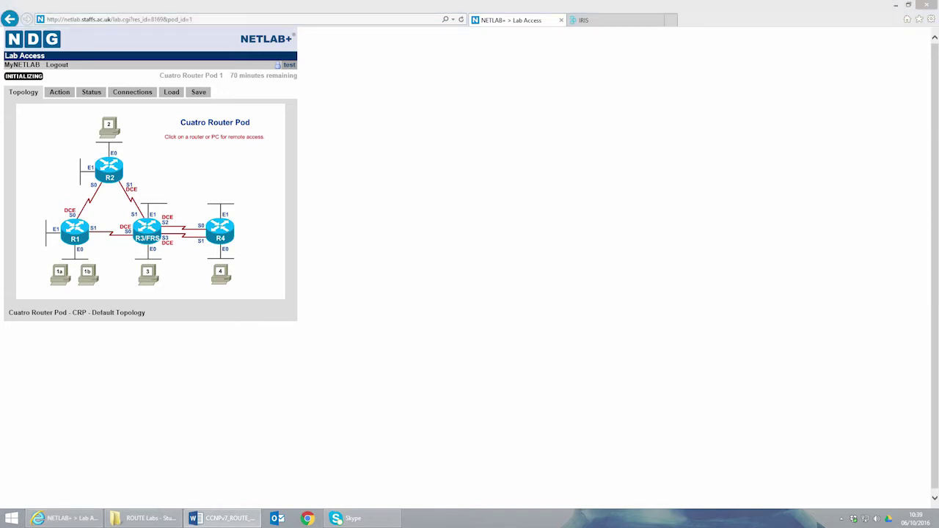
# Bring the Word document CCNPv7_ROUTE_Lab1-1_RIPng_Student onto the screen beside the pod topology.
pyautogui.moveTo(938, 87); pyautogui.dragTo(854, 79)
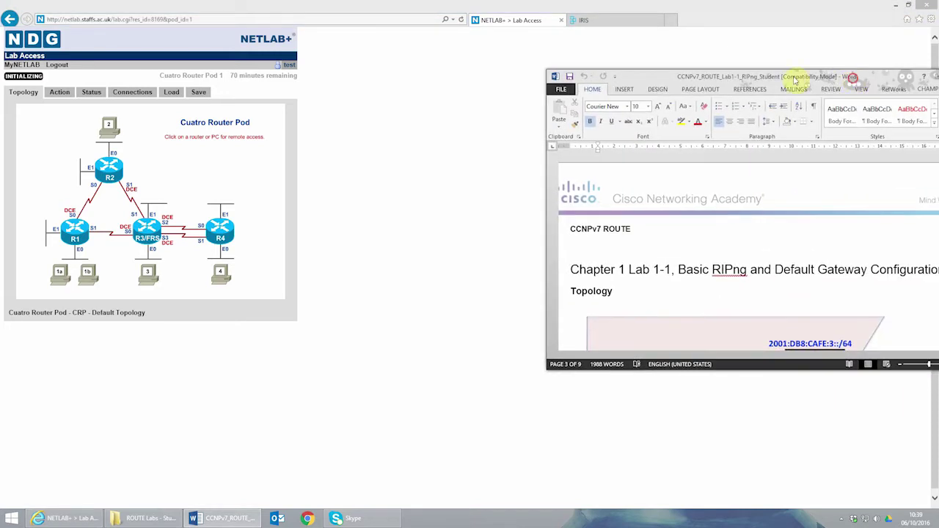
pyautogui.doubleClick(797, 78)
pyautogui.doubleClick(542, 6)
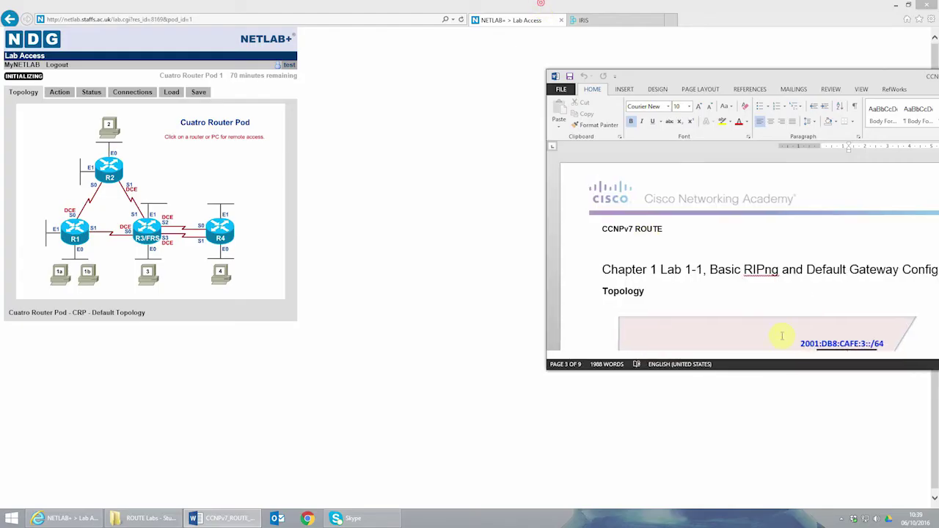